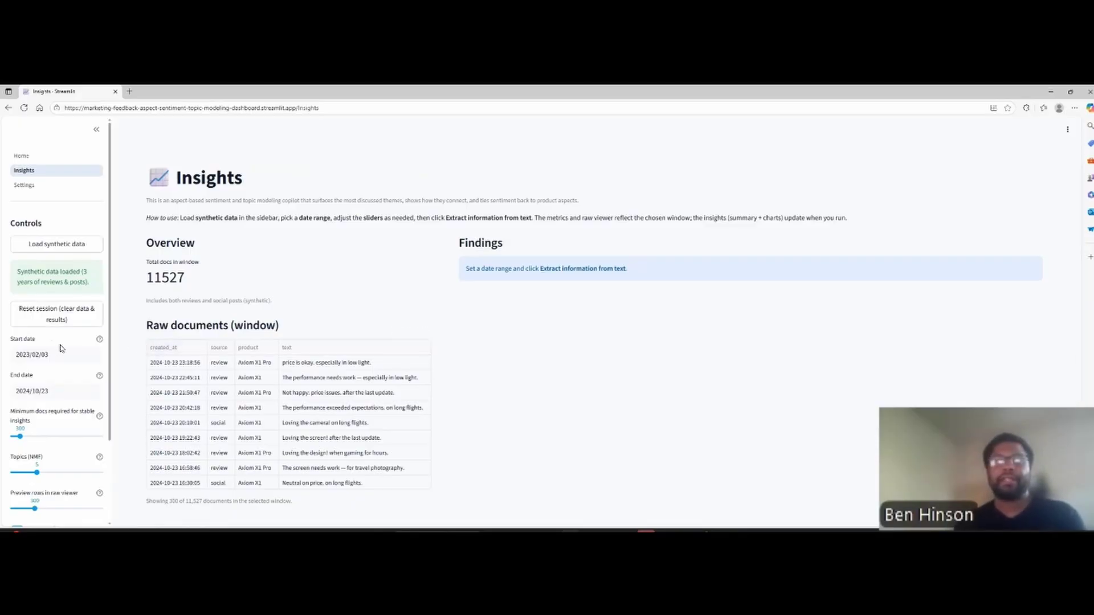
# Set the start date of the analysis window to 2024/02/14.
pyautogui.scroll(-1, 73, 347)
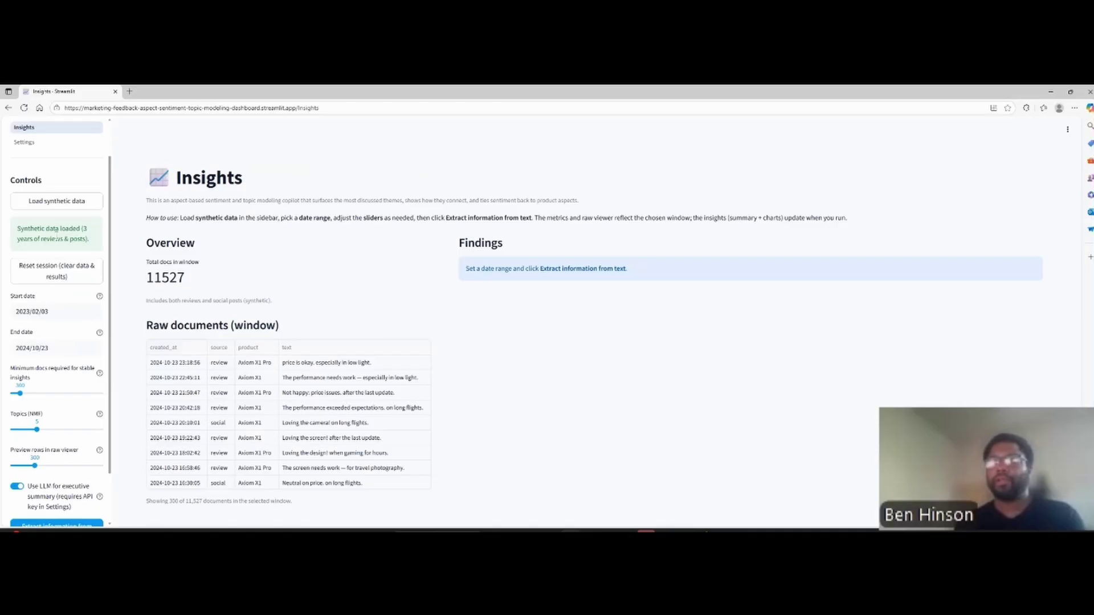
pyautogui.scroll(-1, 62, 306)
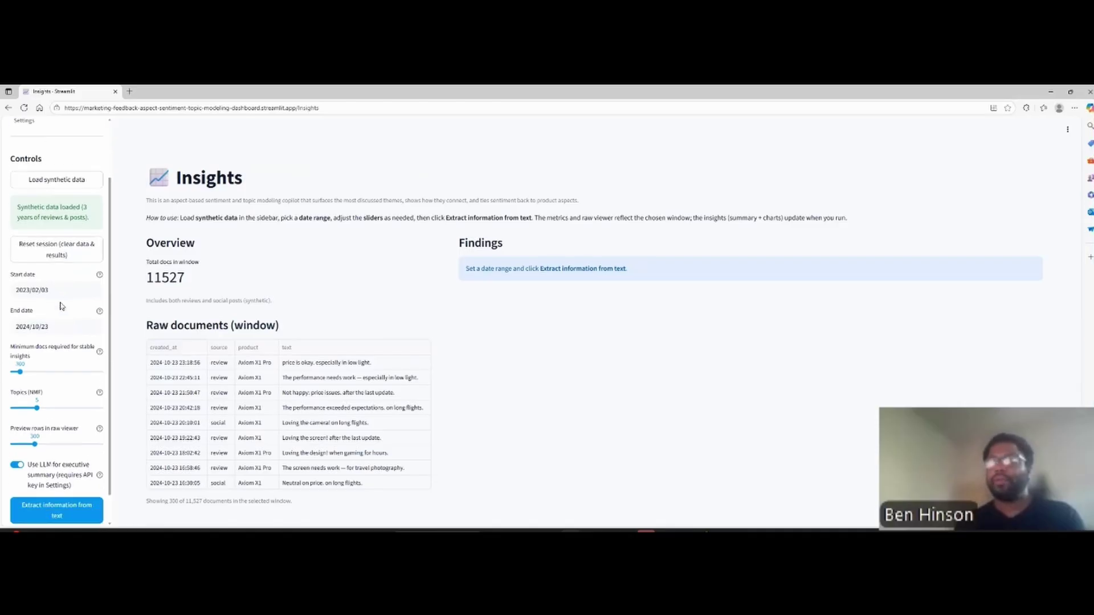
pyautogui.scroll(-1, 62, 306)
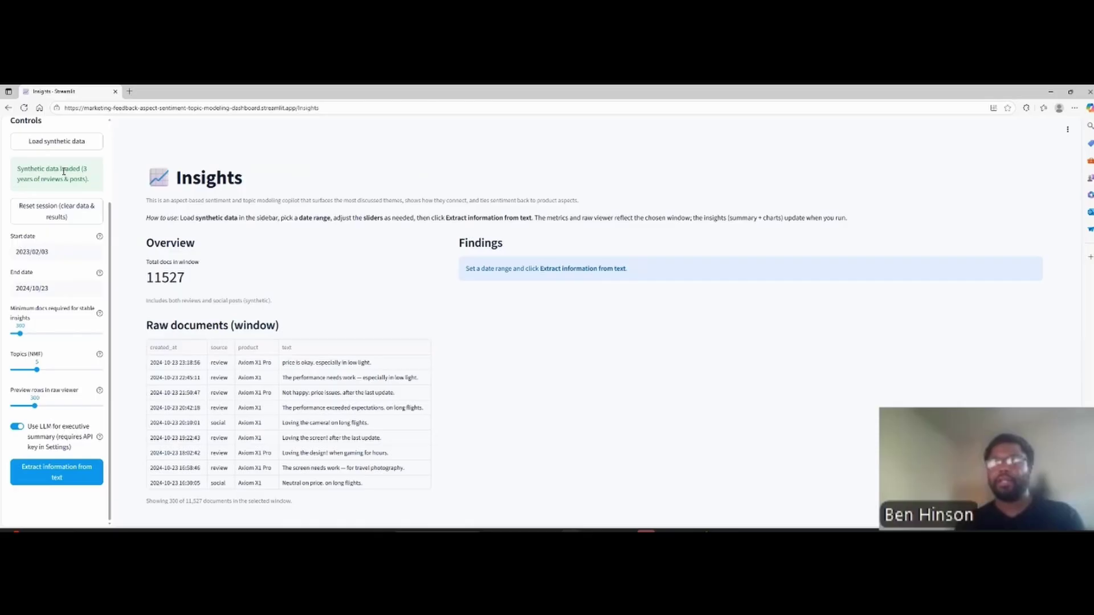
pyautogui.click(41, 252)
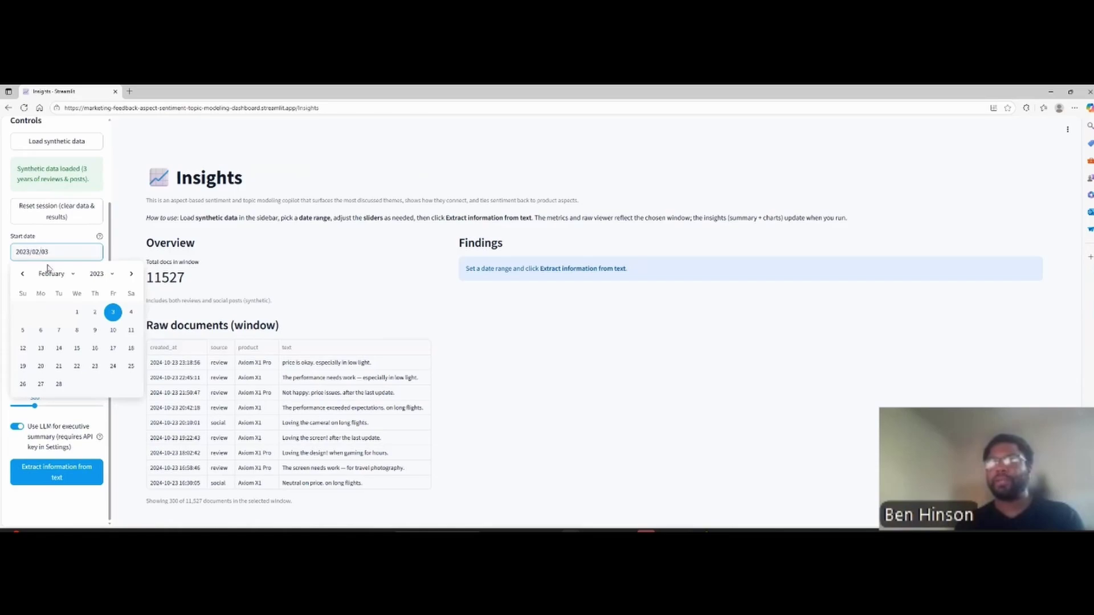
pyautogui.click(98, 274)
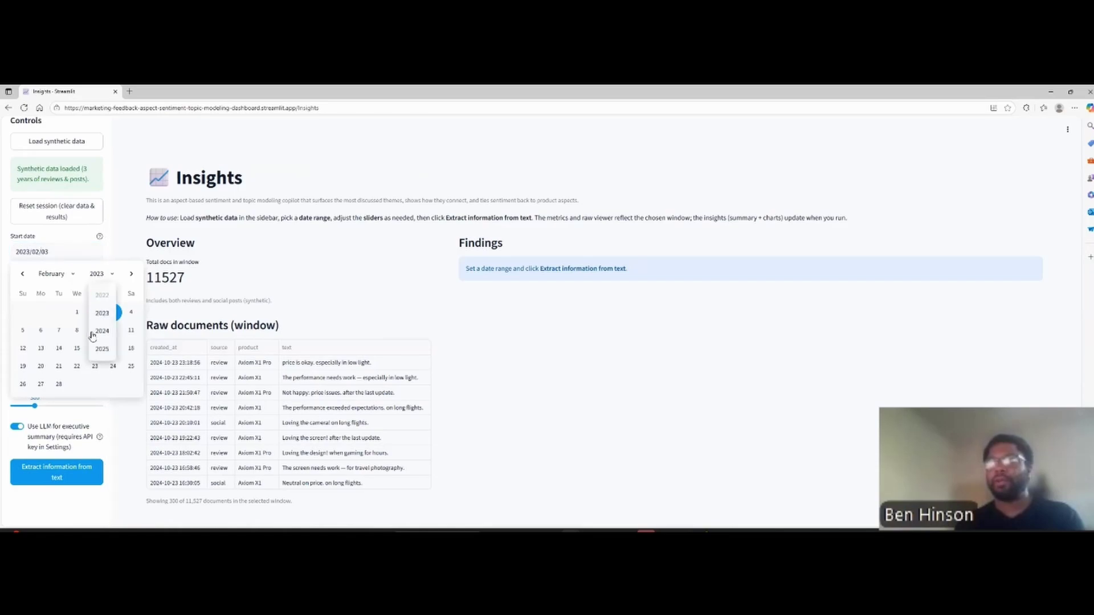
pyautogui.click(99, 331)
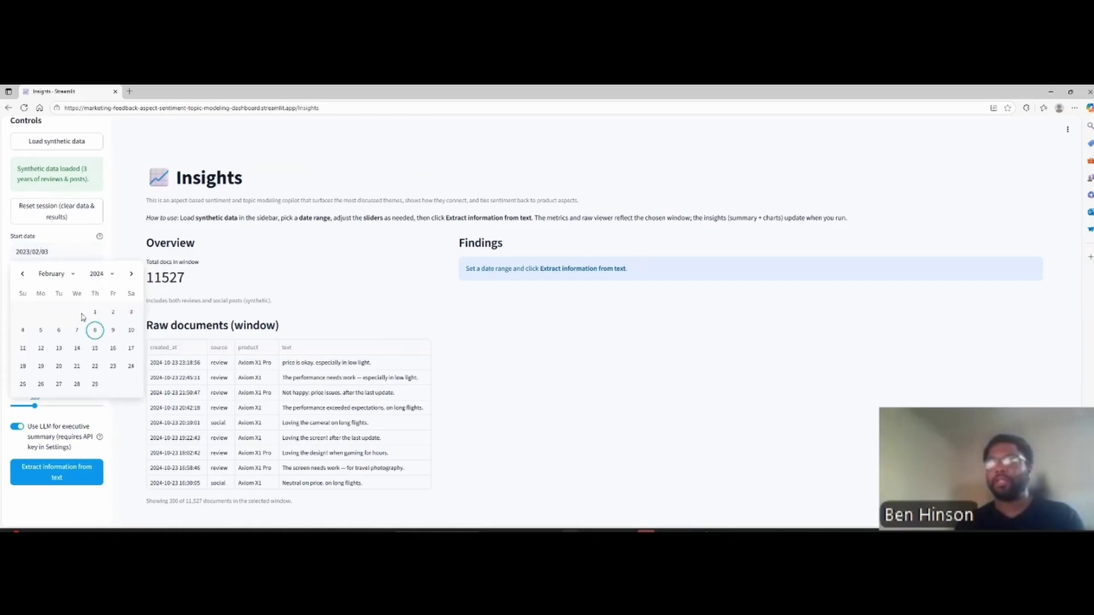
pyautogui.click(66, 276)
pyautogui.click(59, 317)
pyautogui.click(76, 348)
# Set the end date of the analysis window to 2025/09/17.
pyautogui.click(50, 290)
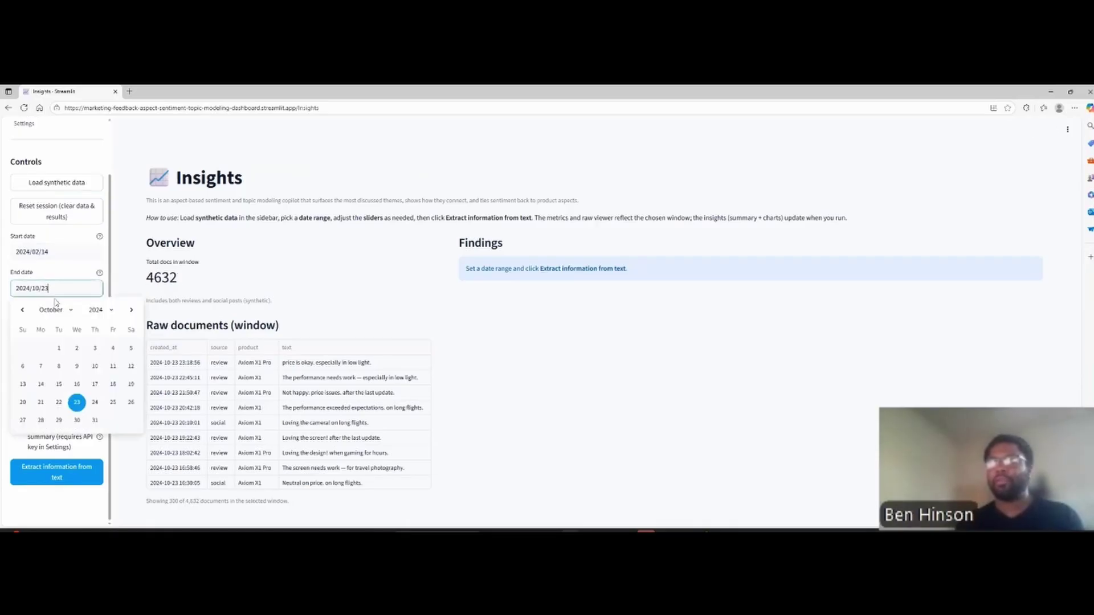
pyautogui.click(97, 311)
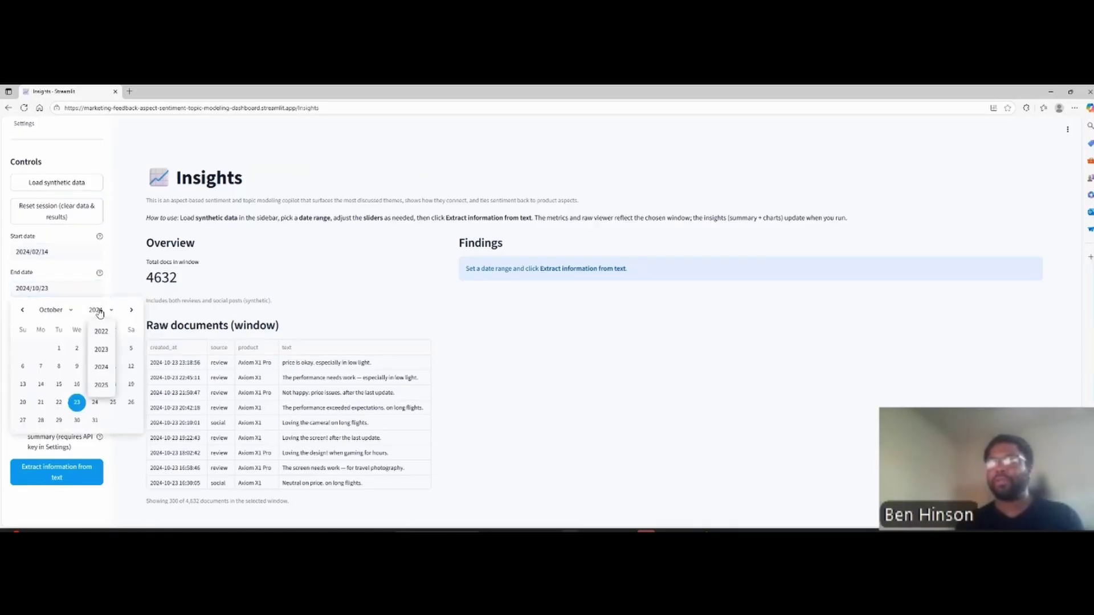
pyautogui.click(100, 385)
pyautogui.click(55, 313)
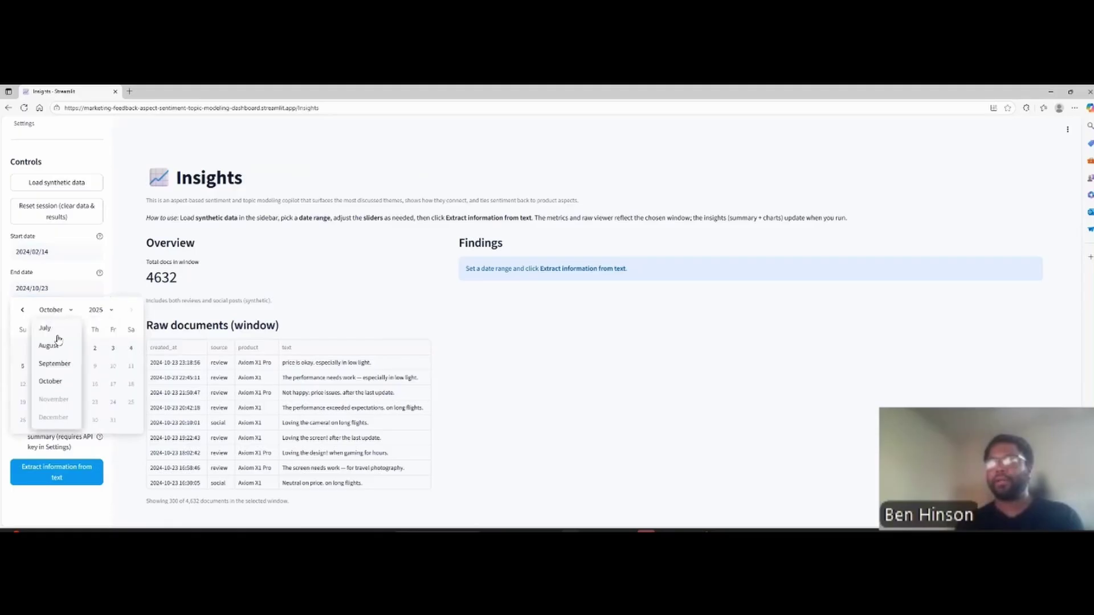
pyautogui.click(51, 367)
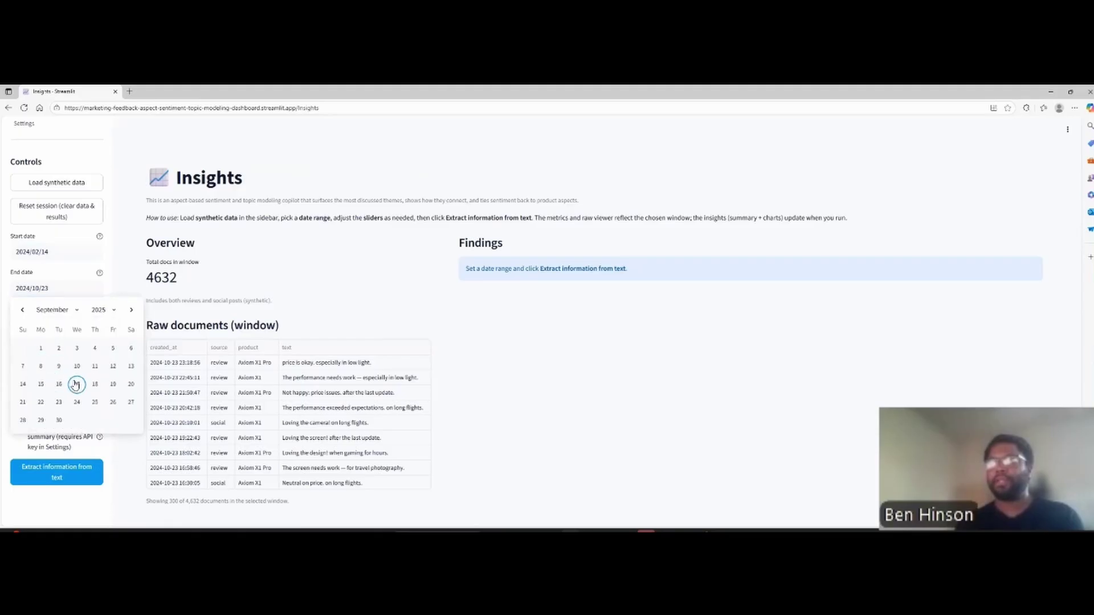
pyautogui.click(76, 384)
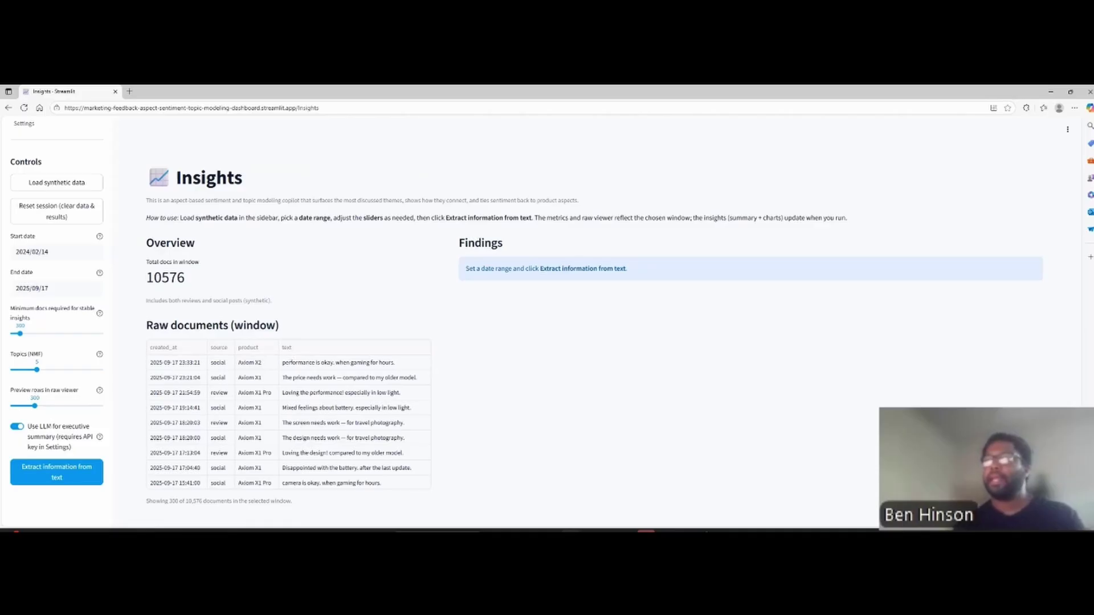
# Turn off the LLM executive summary option and extract information from the text for the chosen date range.
pyautogui.click(18, 429)
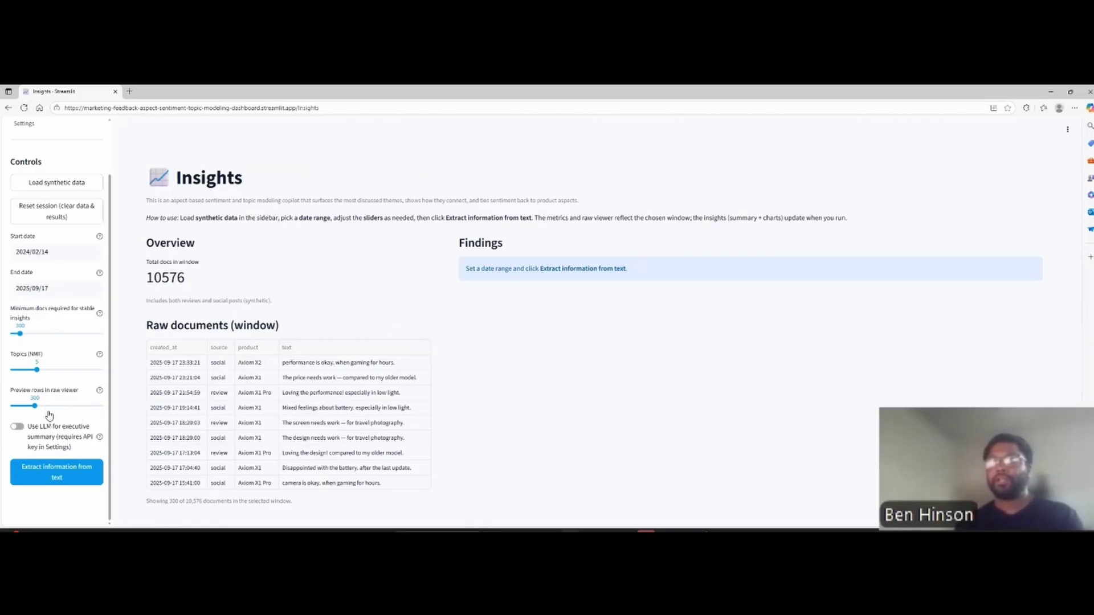
pyautogui.click(73, 479)
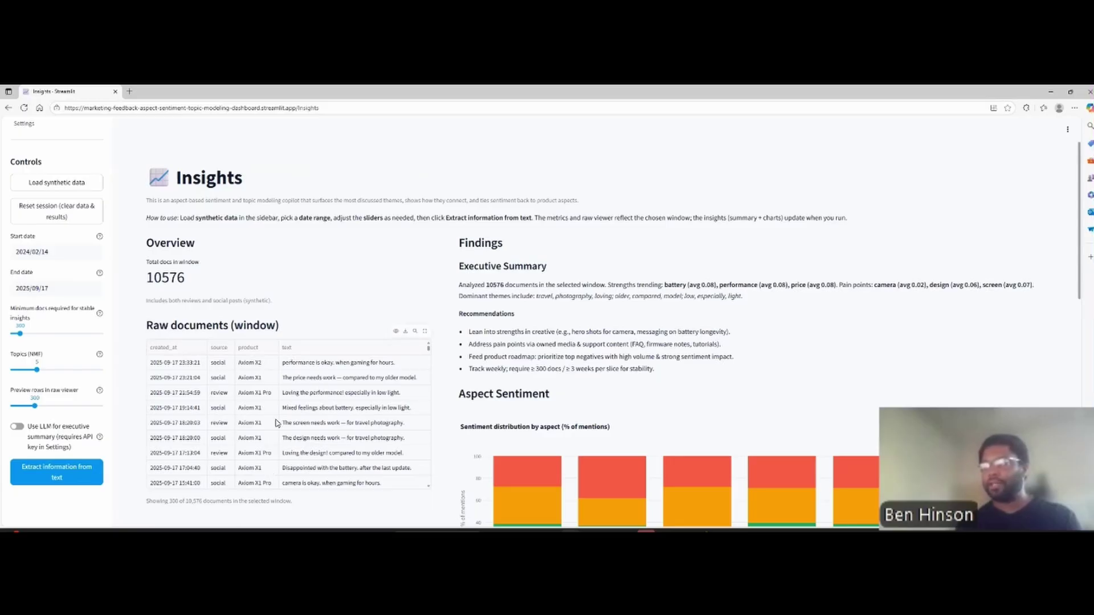
# Look through the reviews and social posts in the raw documents table.
pyautogui.scroll(-5, 301, 436)
pyautogui.scroll(-2, 301, 436)
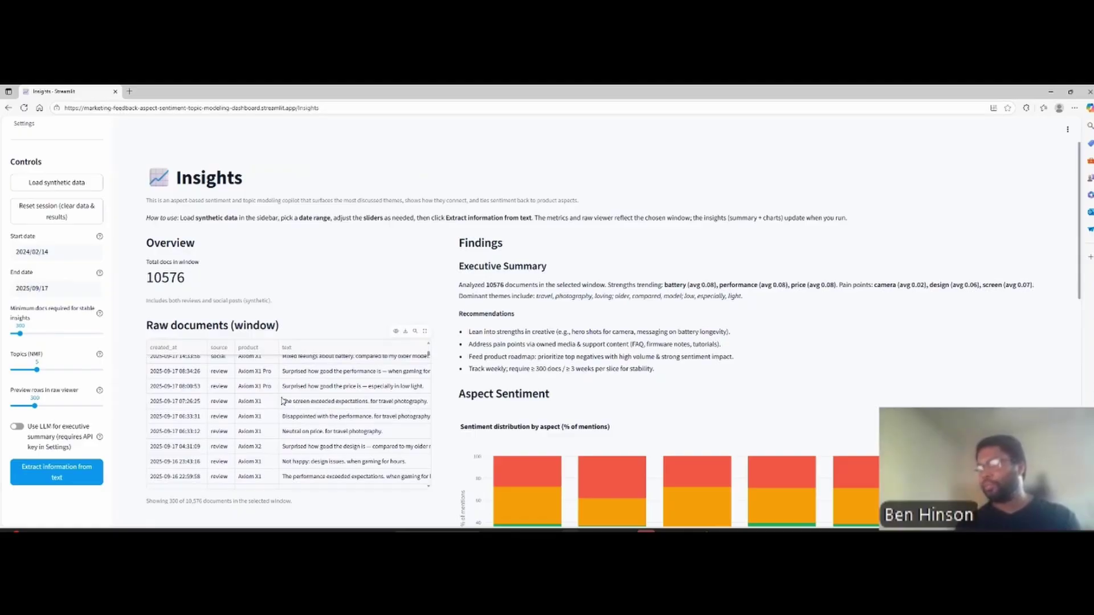
pyautogui.scroll(-2, 360, 401)
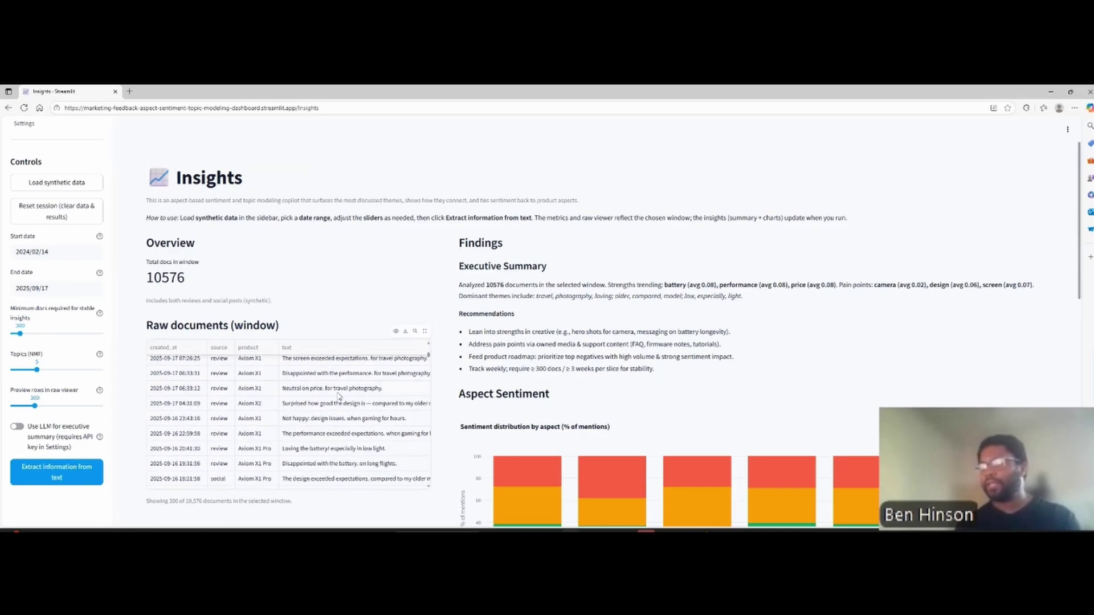
pyautogui.scroll(-2, 283, 417)
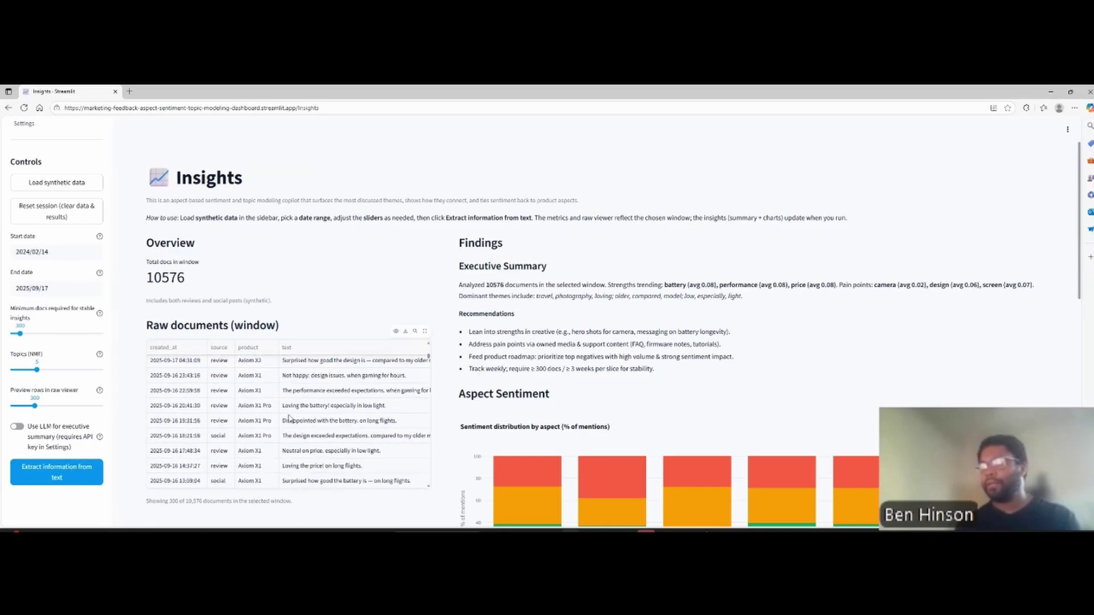
pyautogui.scroll(-4, 329, 430)
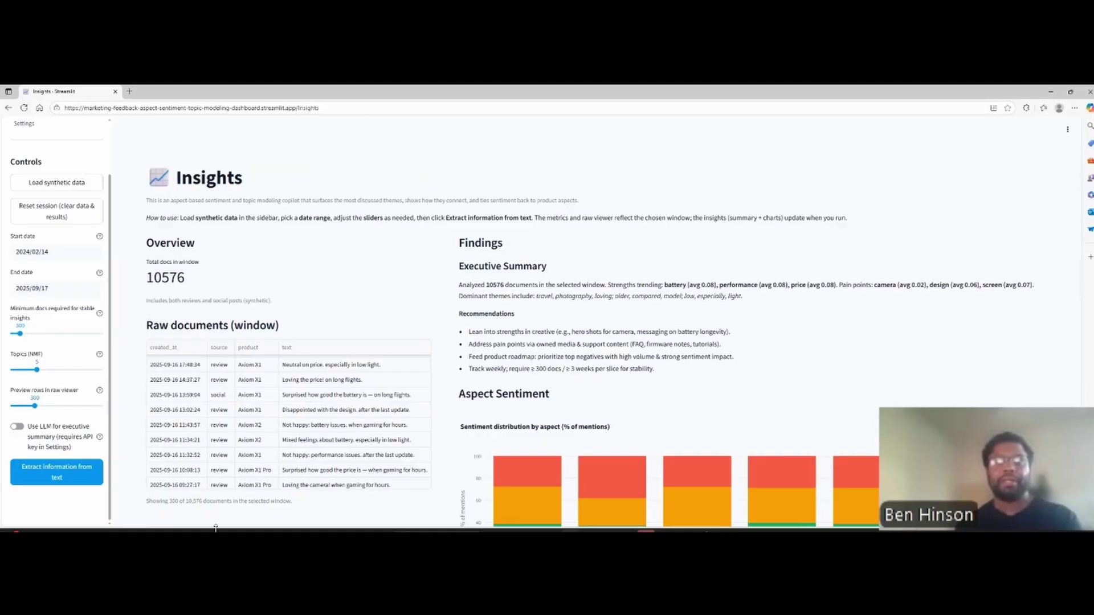
pyautogui.scroll(-5, 312, 445)
pyautogui.scroll(-5, 311, 445)
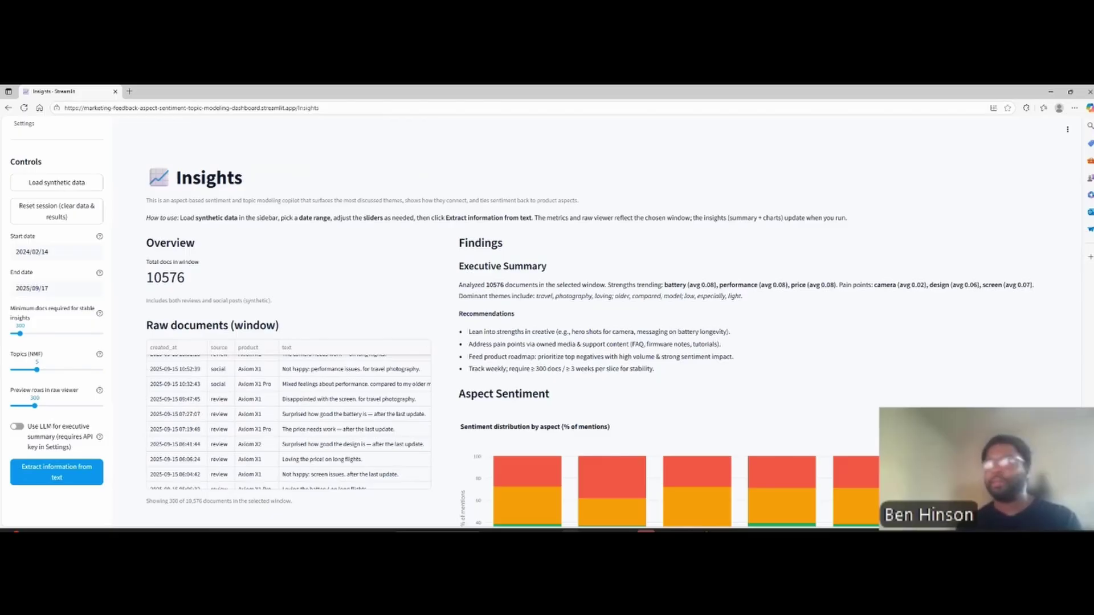
# Review the findings, from the executive summary through the aspect sentiment chart, topics table and connected themes graph.
pyautogui.scroll(-2, 576, 371)
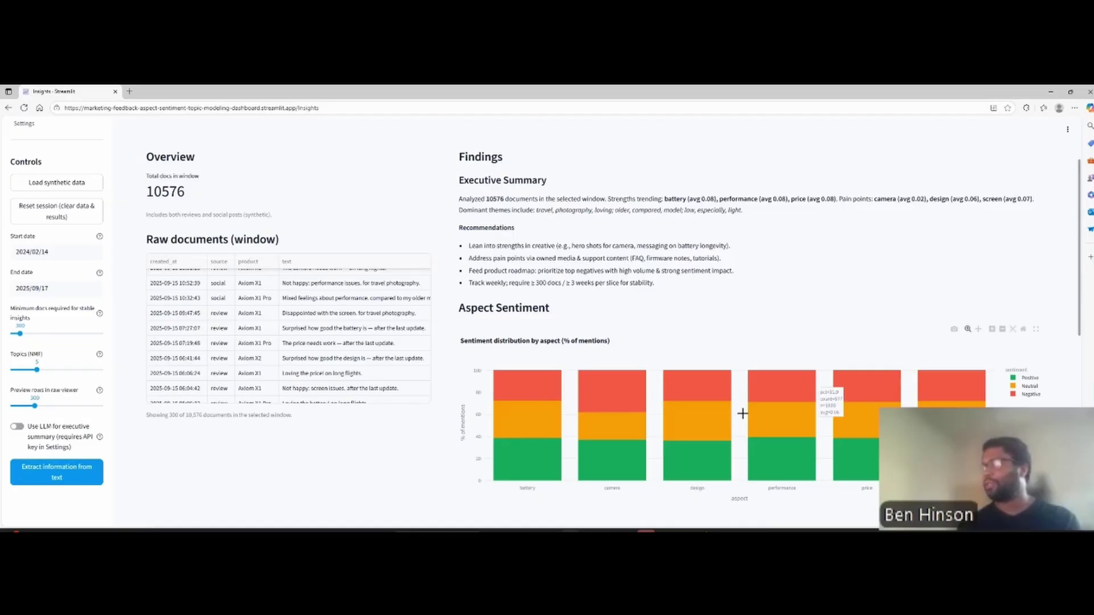
pyautogui.scroll(-3, 742, 414)
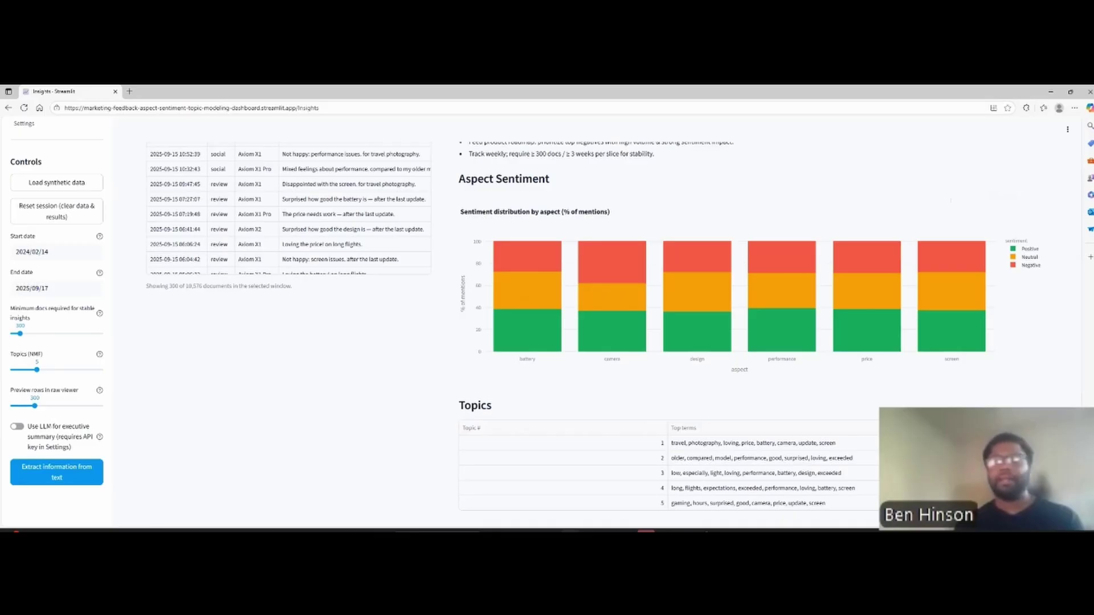
pyautogui.scroll(-3, 550, 407)
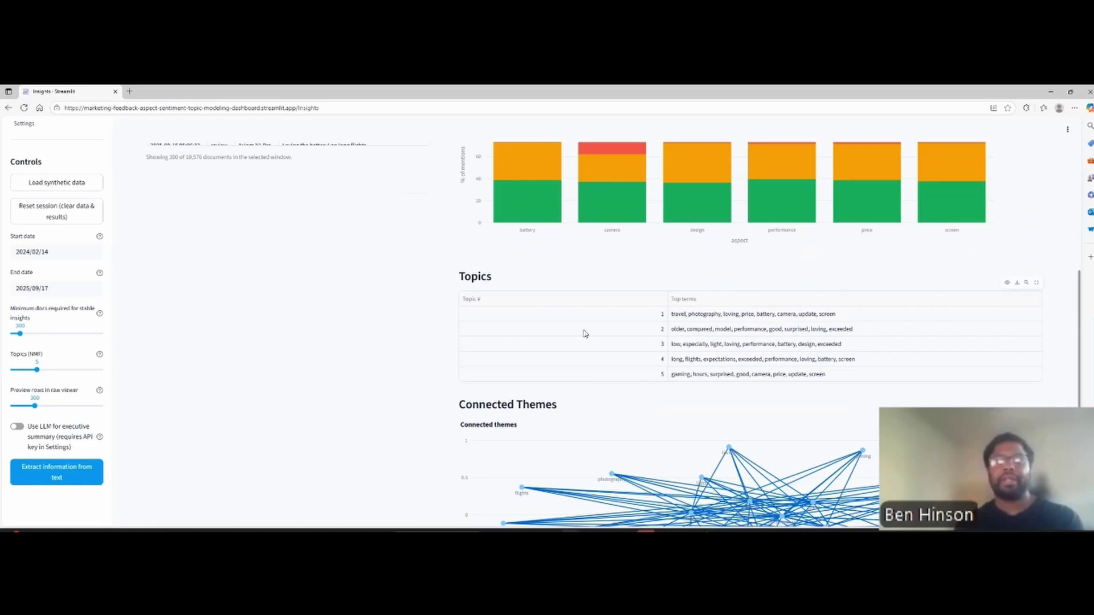
pyautogui.scroll(-3, 622, 337)
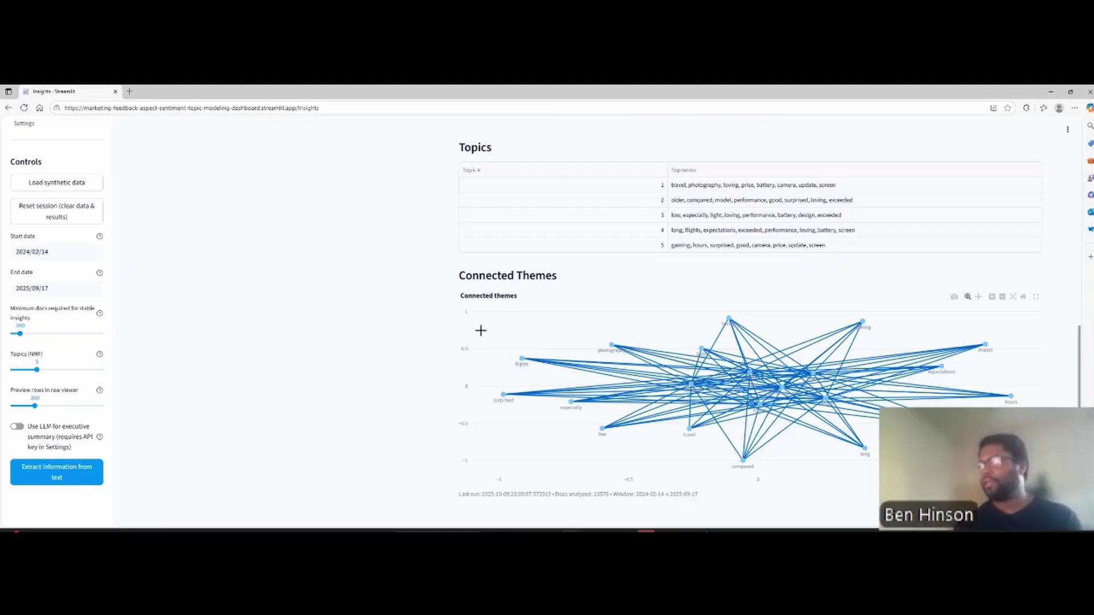
pyautogui.scroll(1, 481, 330)
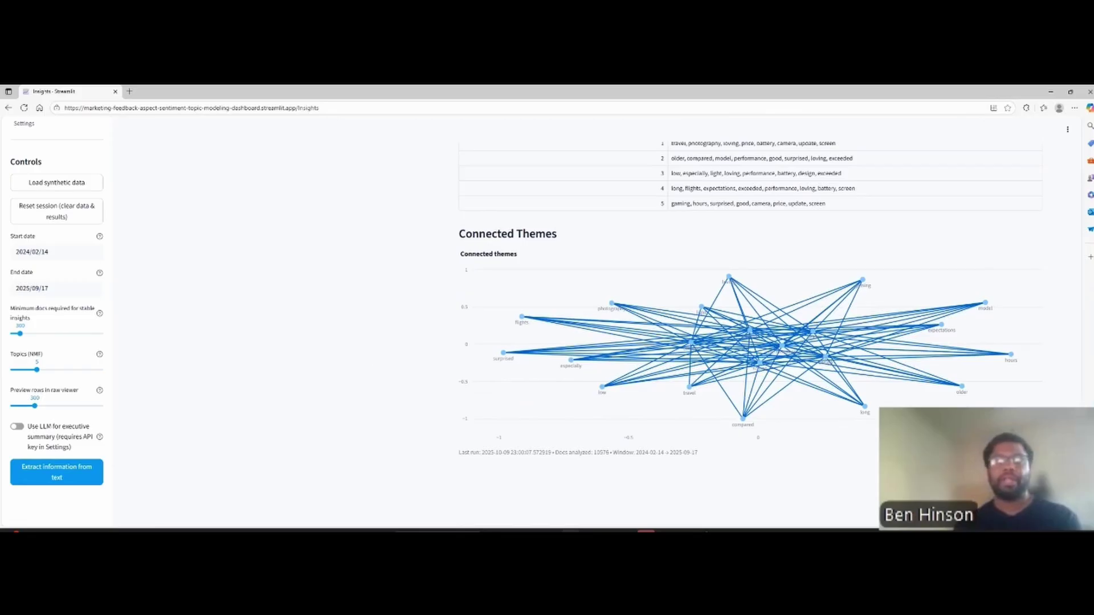
pyautogui.scroll(5, 367, 372)
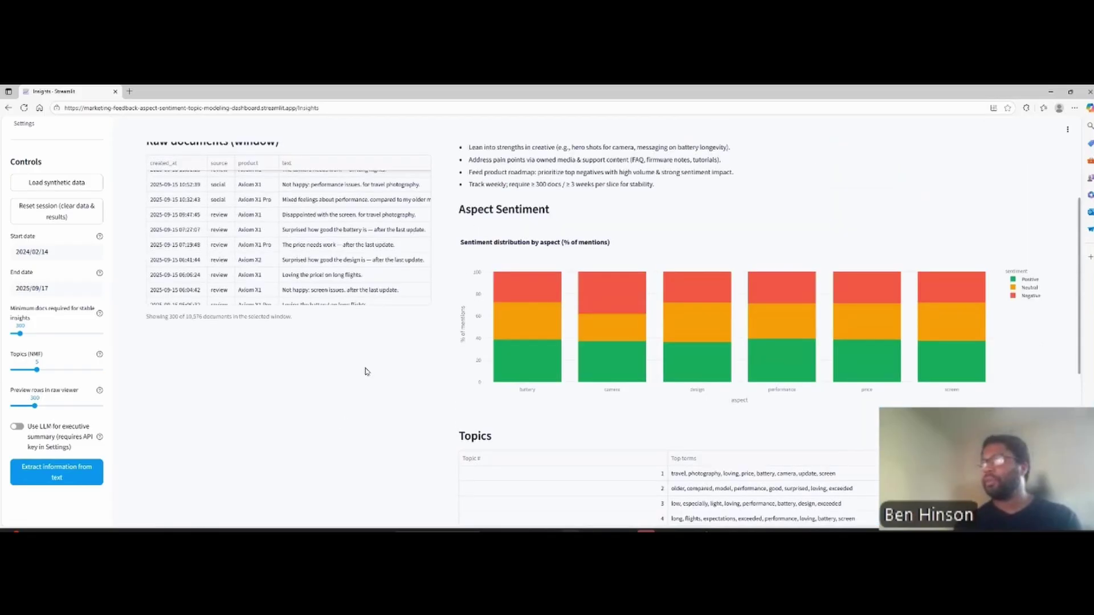
pyautogui.scroll(5, 367, 372)
pyautogui.scroll(2, 359, 374)
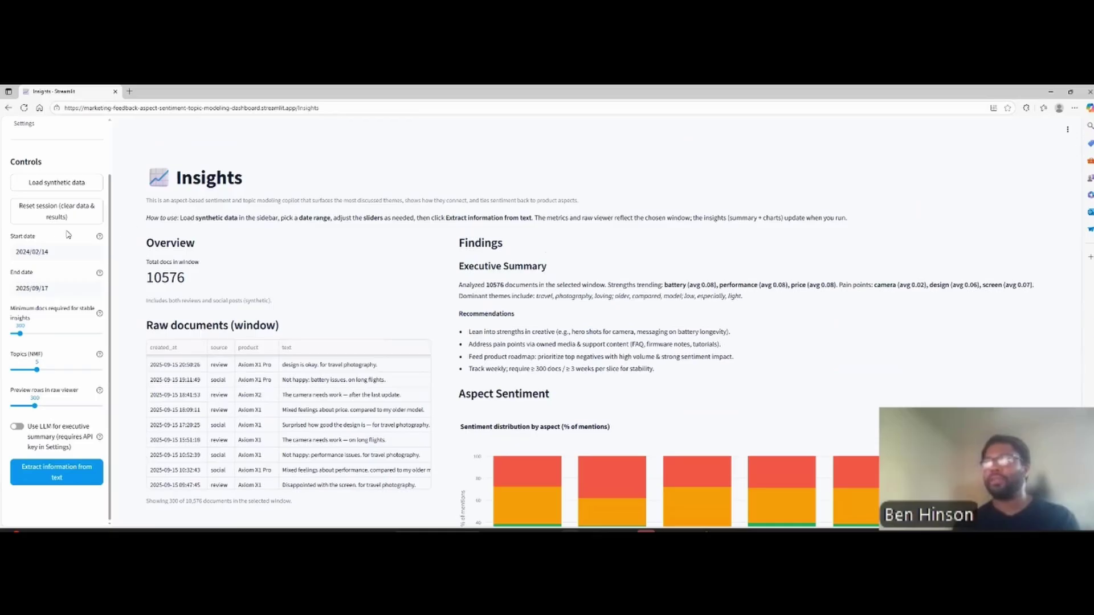
# Enter the OpenAI API key in the settings, save it for the session without storing it as a browser password, and test the connection.
pyautogui.scroll(1, 81, 229)
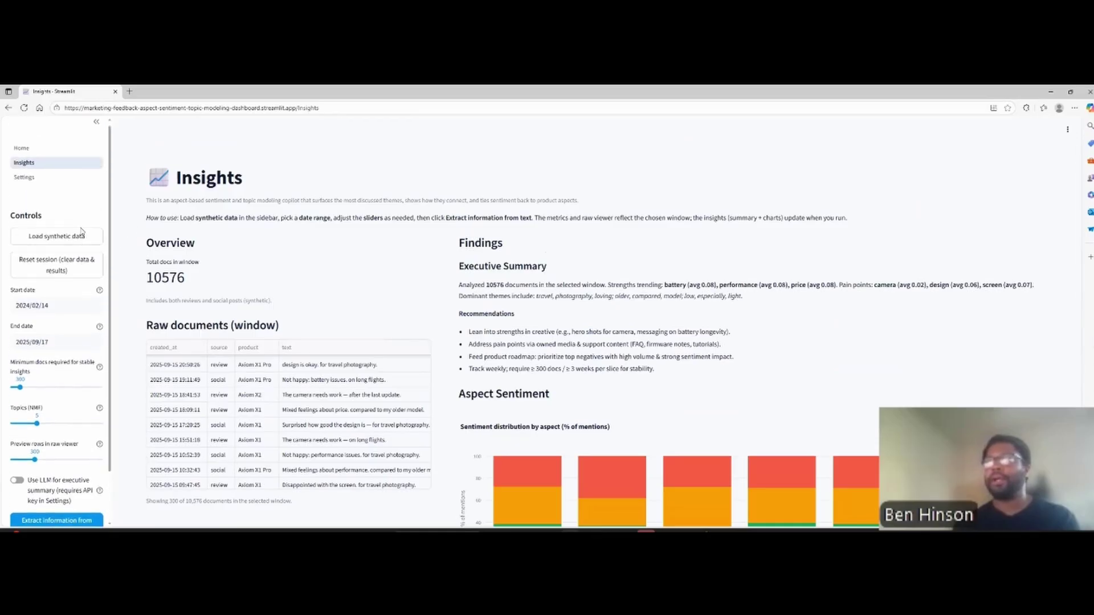
pyautogui.click(30, 188)
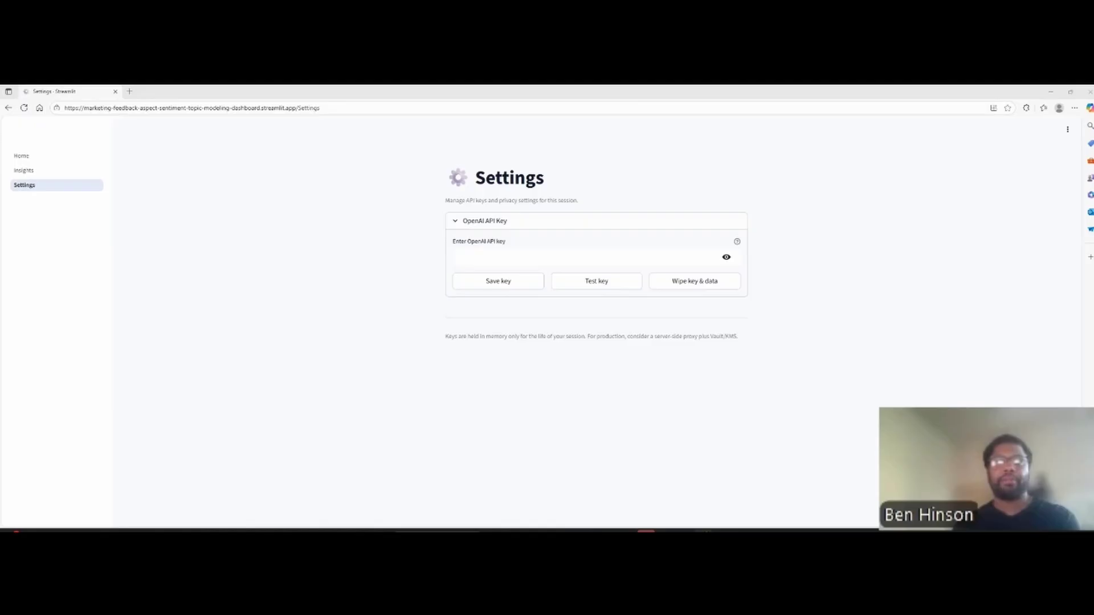
pyautogui.click(487, 260)
pyautogui.hotkey('ctrl', 'v')
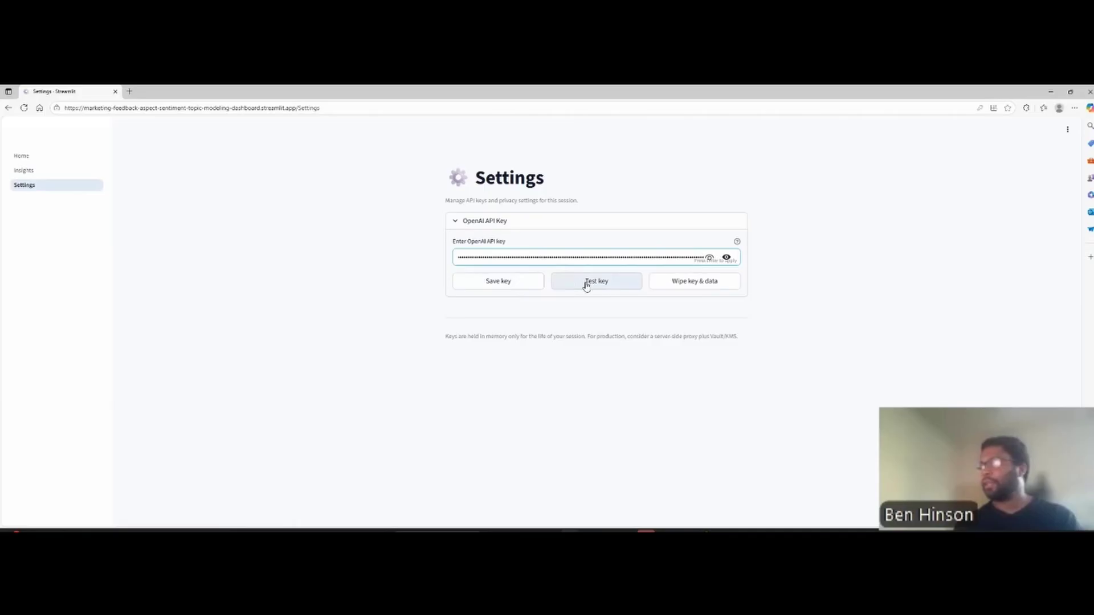
pyautogui.click(513, 282)
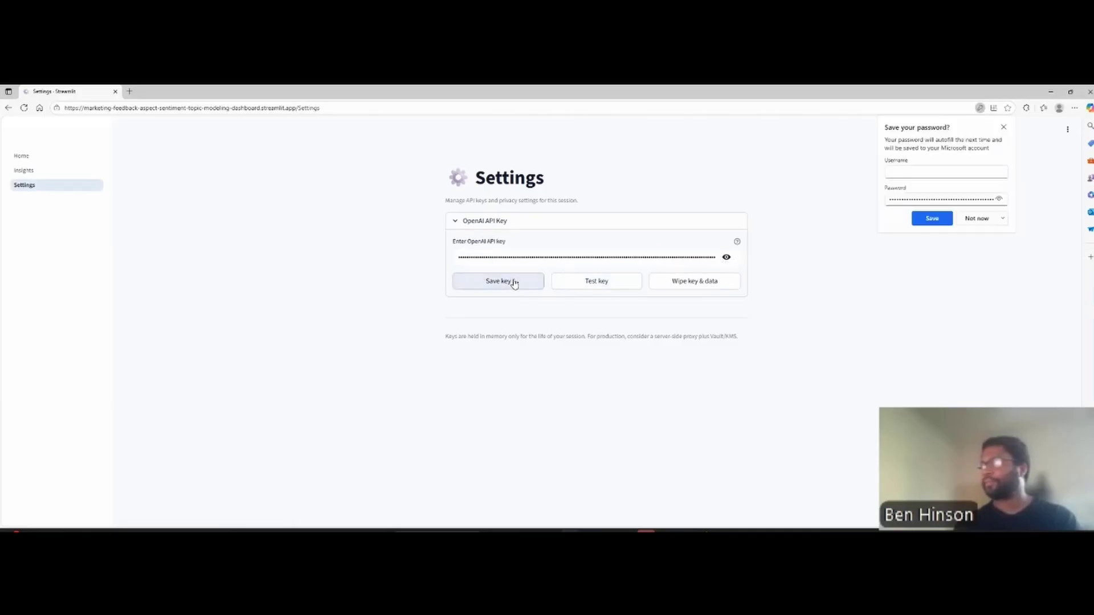
pyautogui.click(1003, 128)
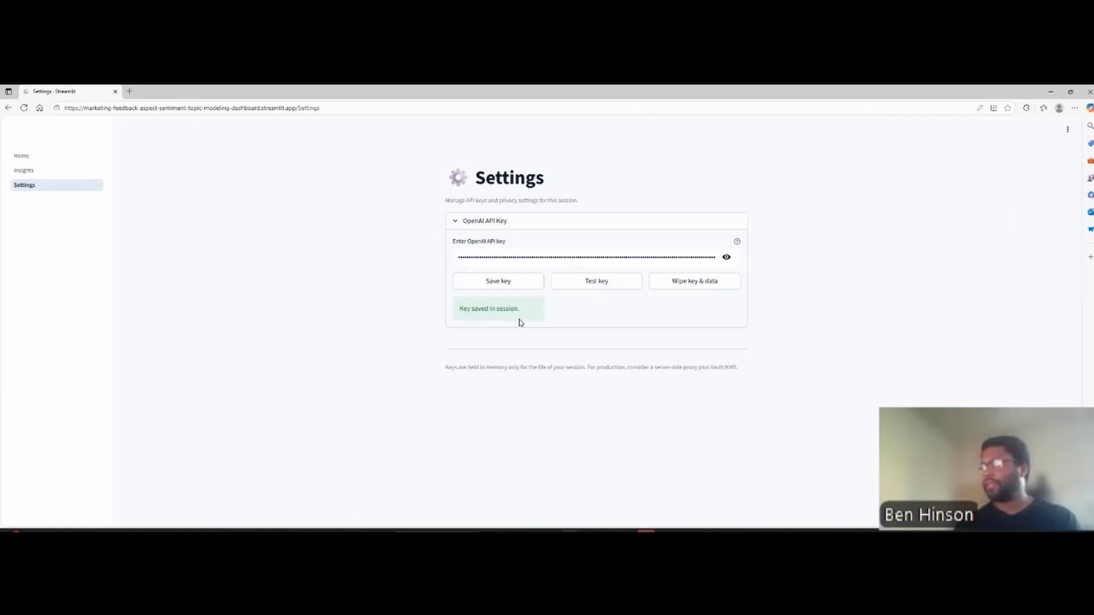
pyautogui.click(601, 284)
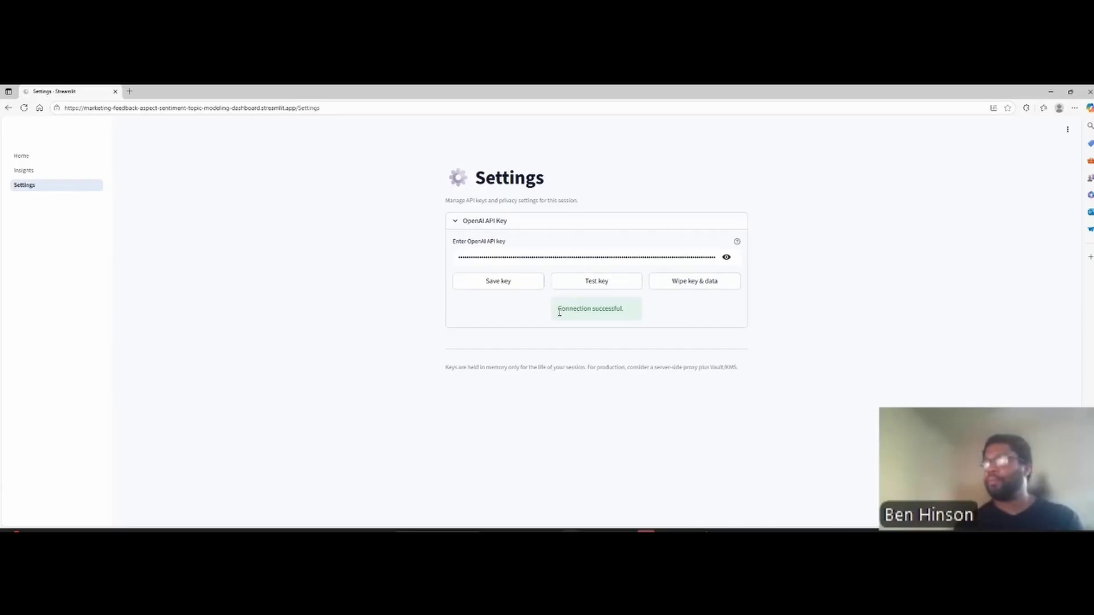
# Return to the Insights page, enable the LLM executive summary and extract information from the text again.
pyautogui.click(64, 172)
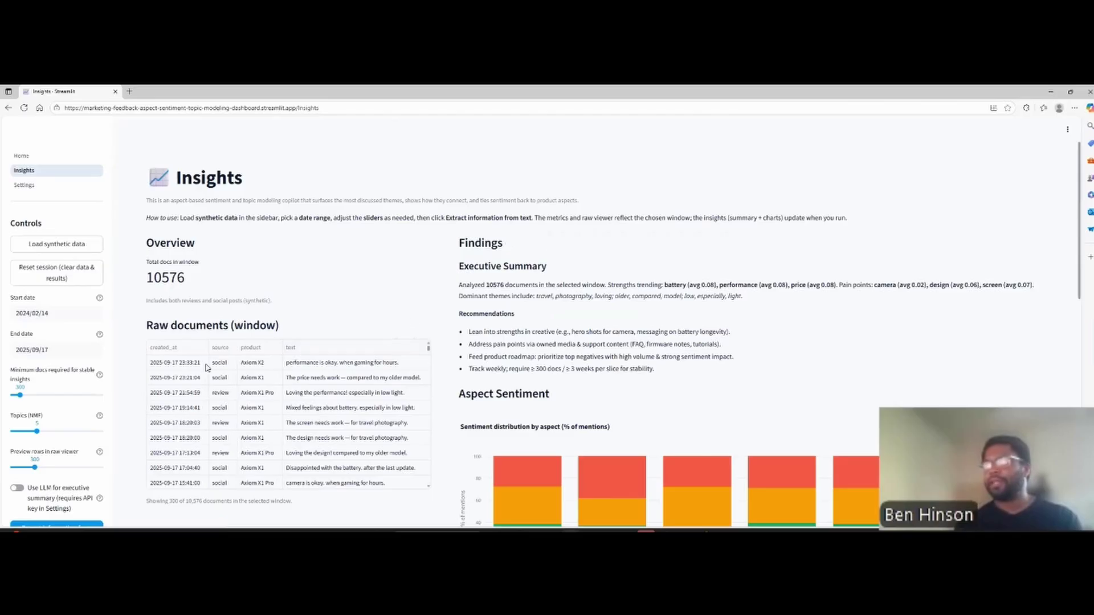
pyautogui.scroll(-2, 199, 364)
pyautogui.scroll(-2, 131, 416)
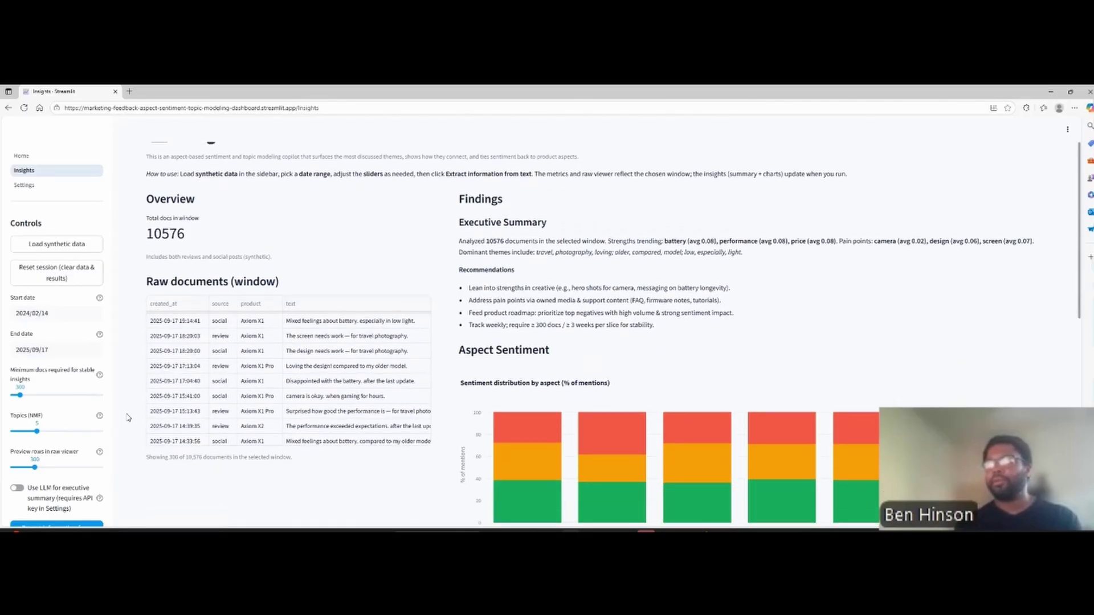
pyautogui.scroll(-1, 81, 442)
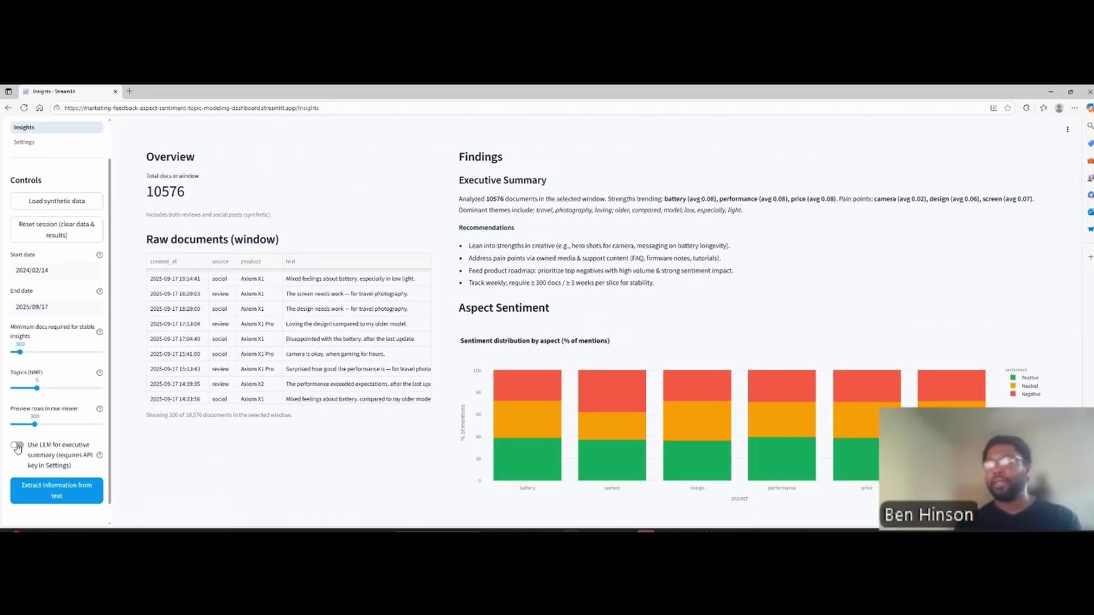
pyautogui.click(17, 446)
pyautogui.click(58, 490)
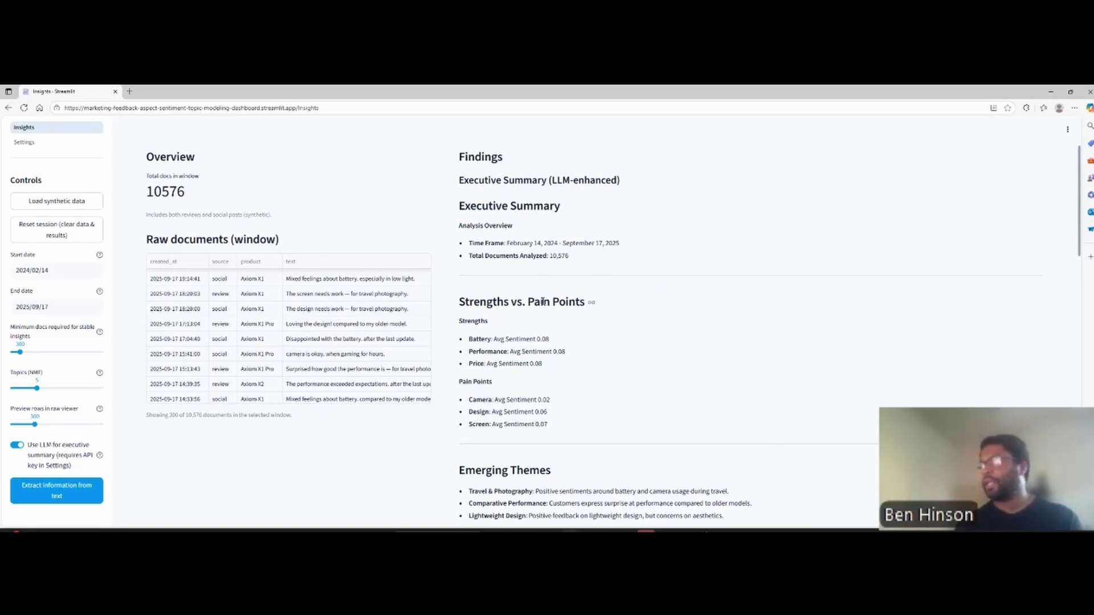
# Read the LLM-enhanced executive summary, covering strengths and pain points, emerging themes and prioritized actions.
pyautogui.scroll(-3, 543, 301)
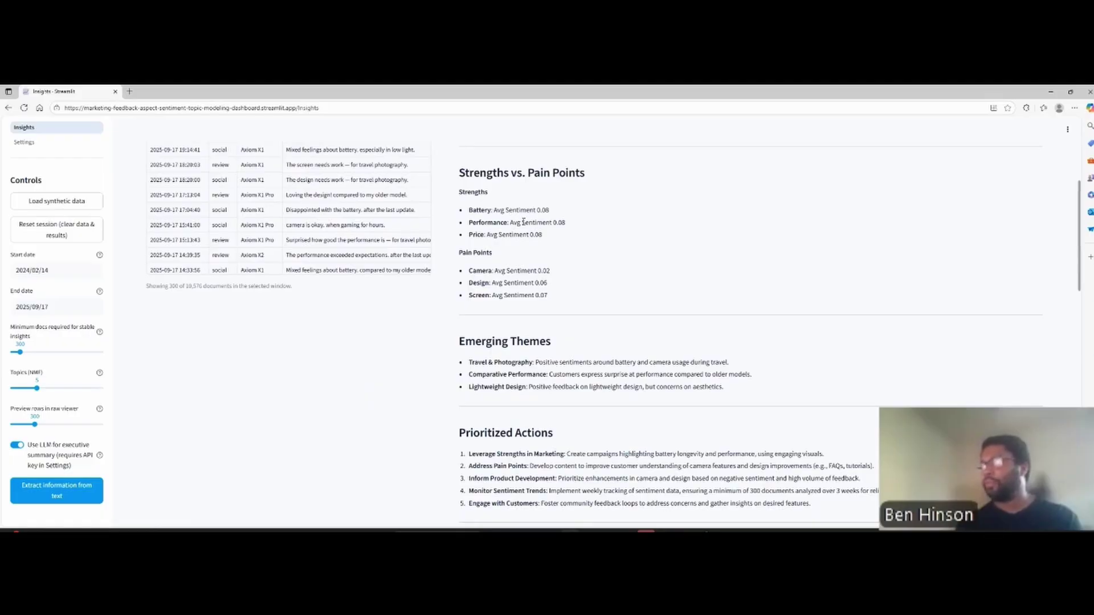
pyautogui.scroll(-1, 505, 267)
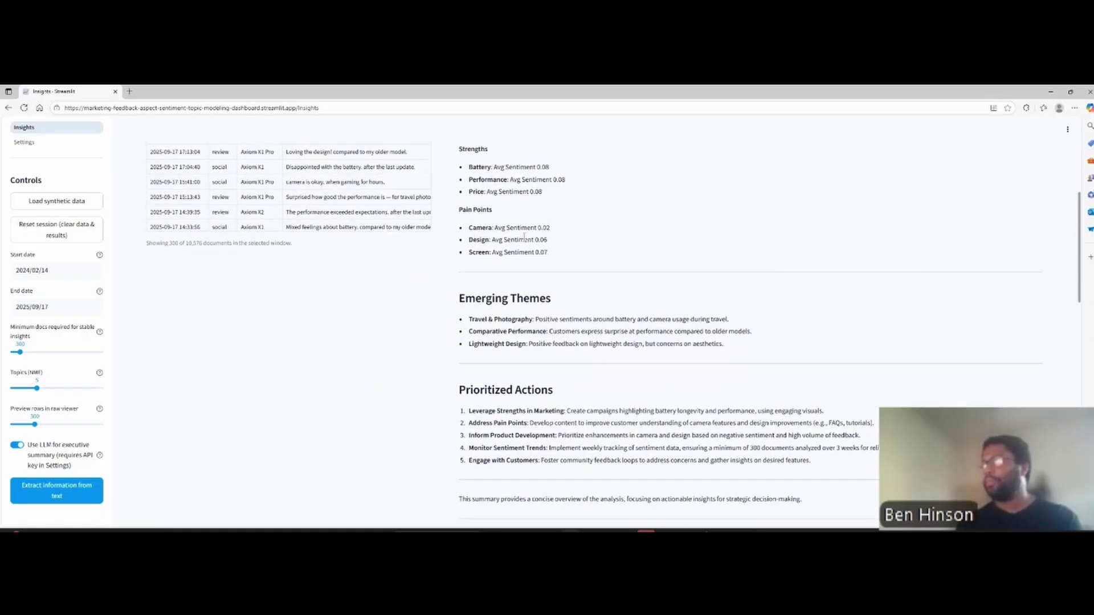
pyautogui.scroll(-2, 493, 285)
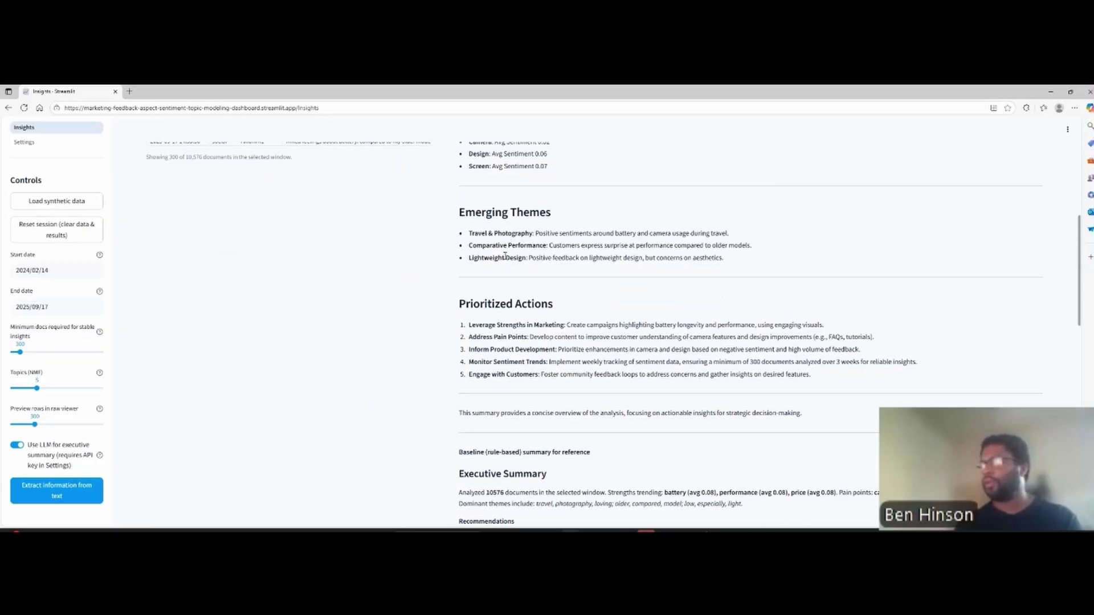
pyautogui.scroll(-2, 505, 256)
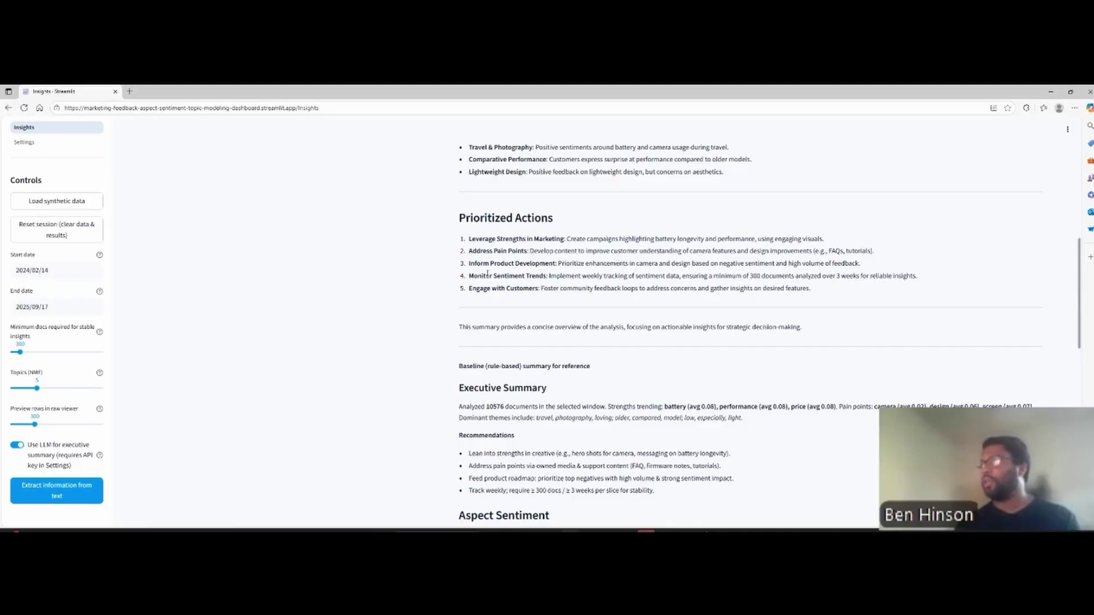
pyautogui.scroll(-2, 445, 319)
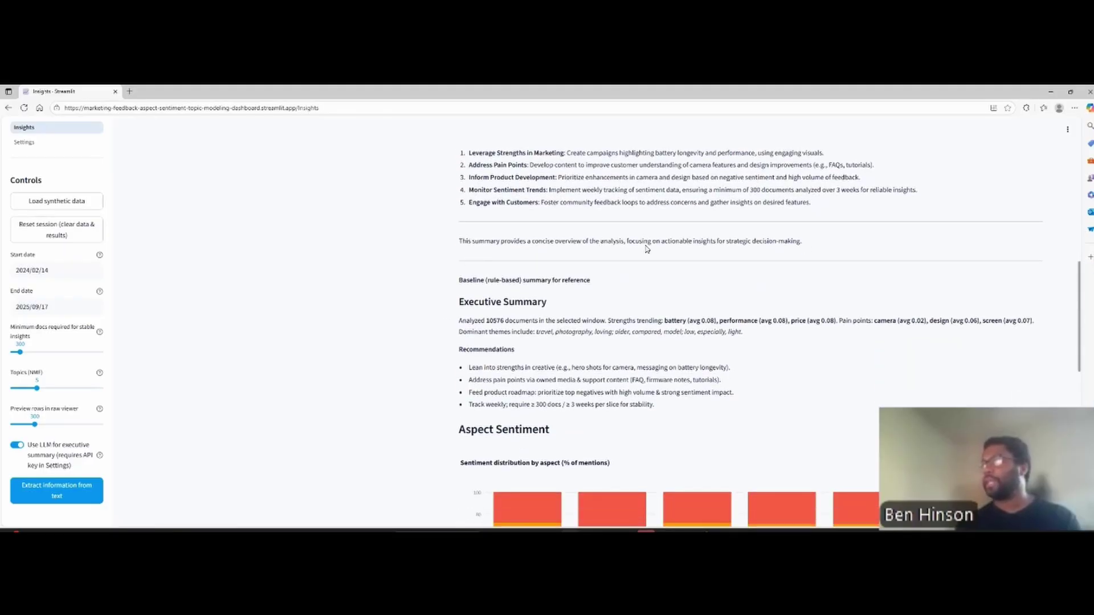
# Examine the rule-based baseline summary, aspect sentiment chart and topics table, and return to the overview and raw documents.
pyautogui.scroll(-2, 437, 319)
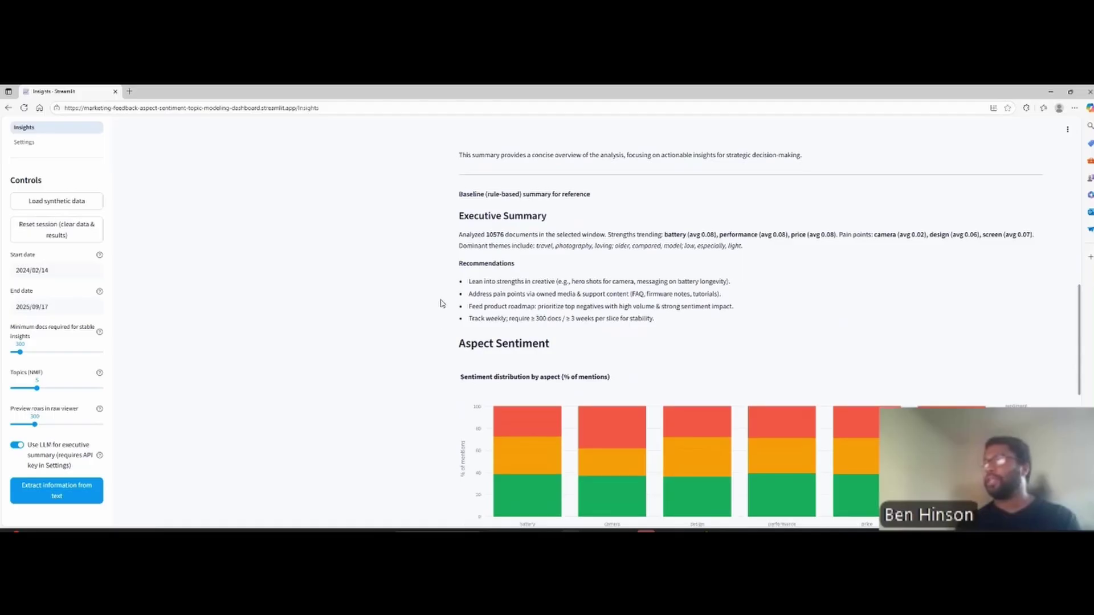
pyautogui.scroll(-3, 437, 316)
pyautogui.scroll(-3, 442, 306)
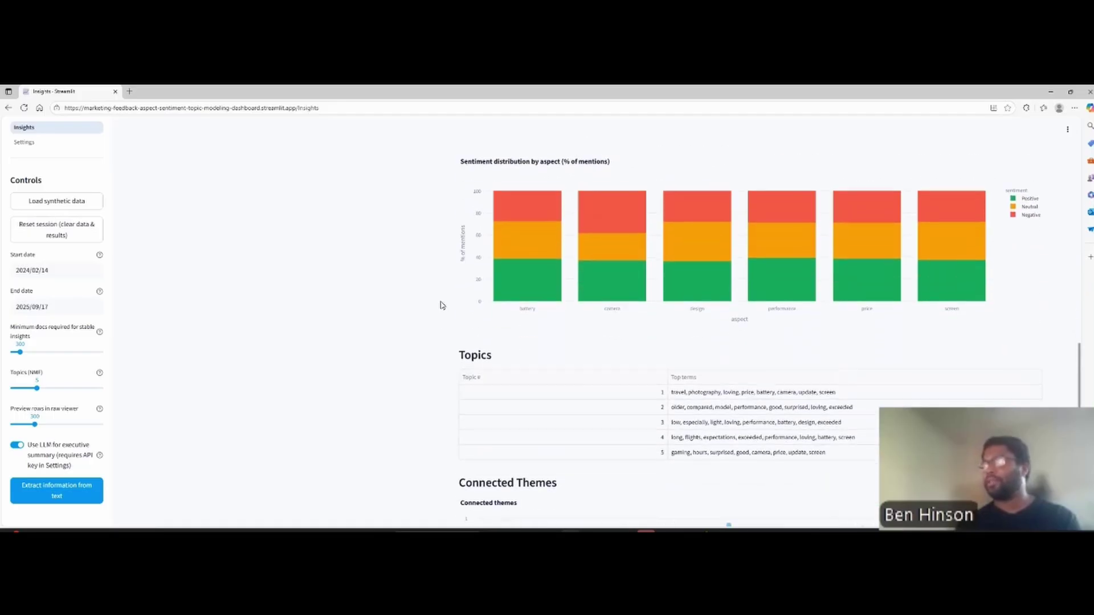
pyautogui.scroll(7, 440, 305)
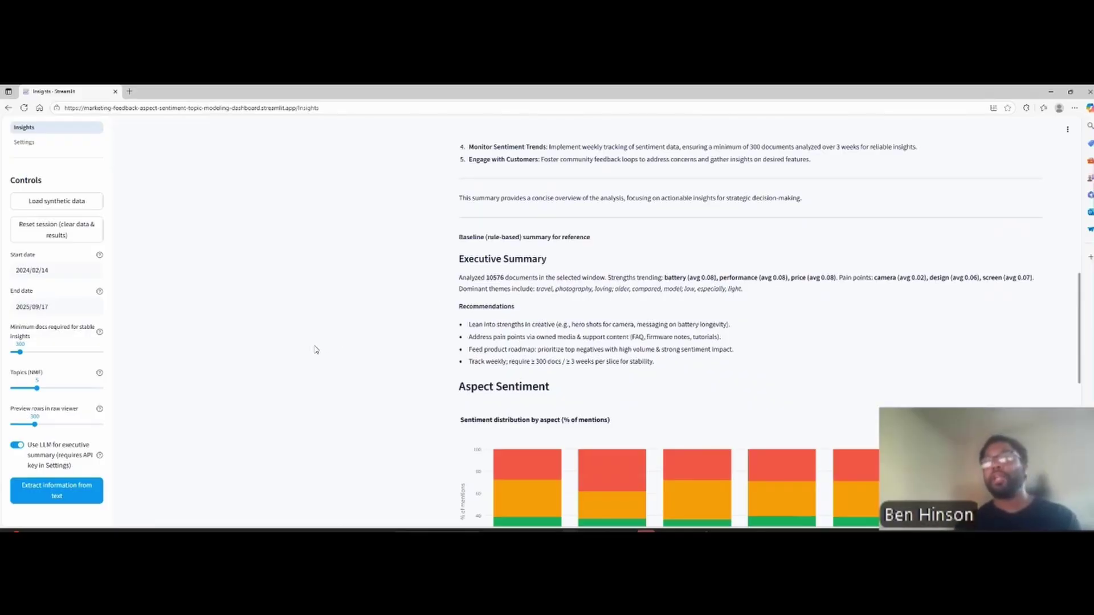
pyautogui.scroll(9, 311, 347)
pyautogui.scroll(4, 176, 230)
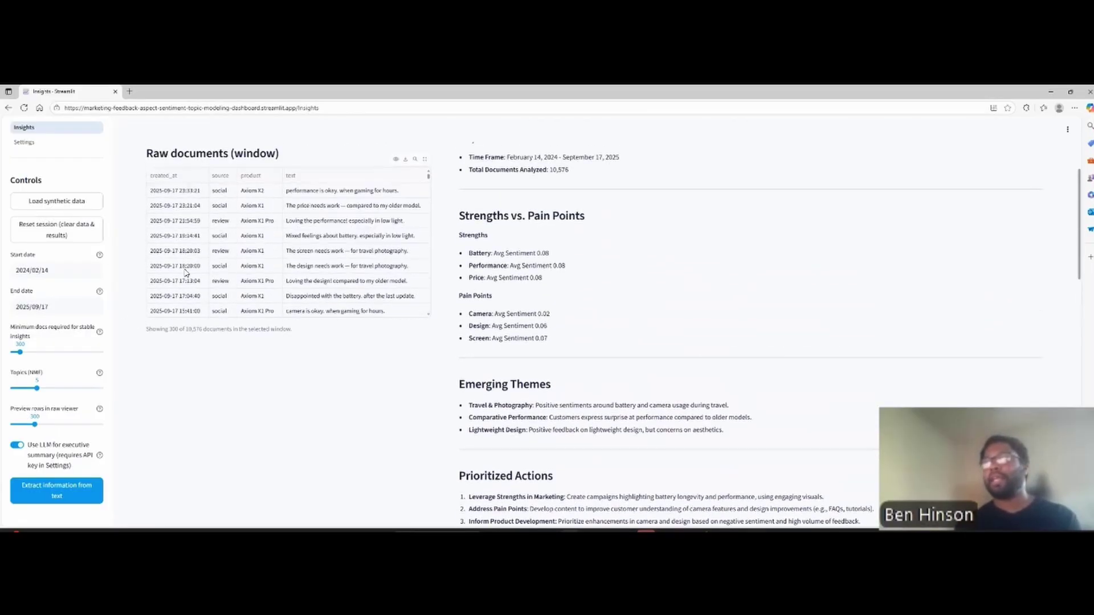
pyautogui.scroll(1, 246, 347)
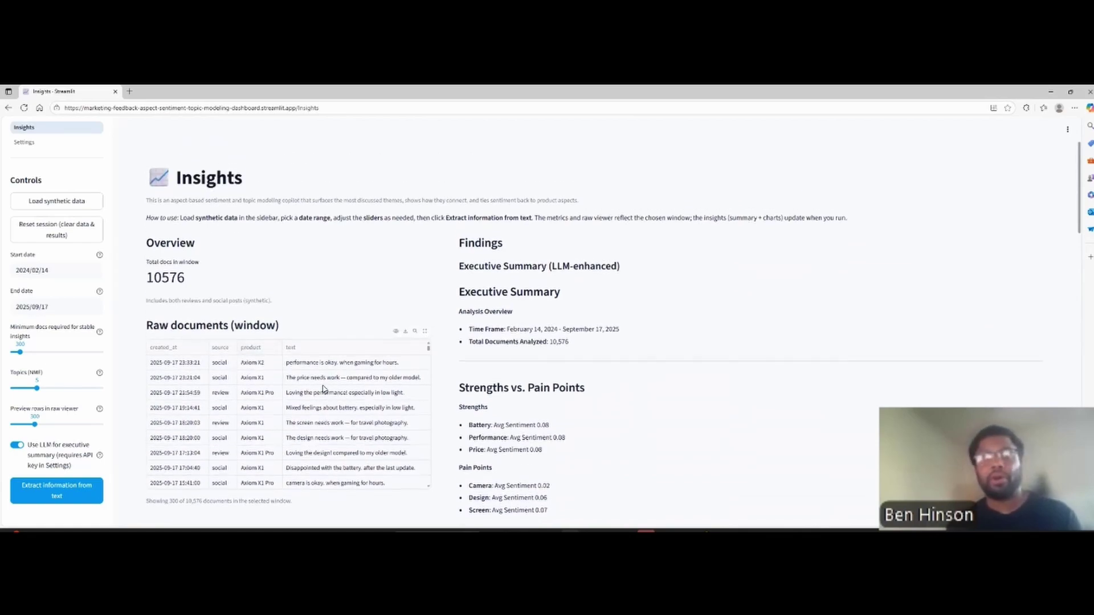
pyautogui.scroll(-2, 297, 394)
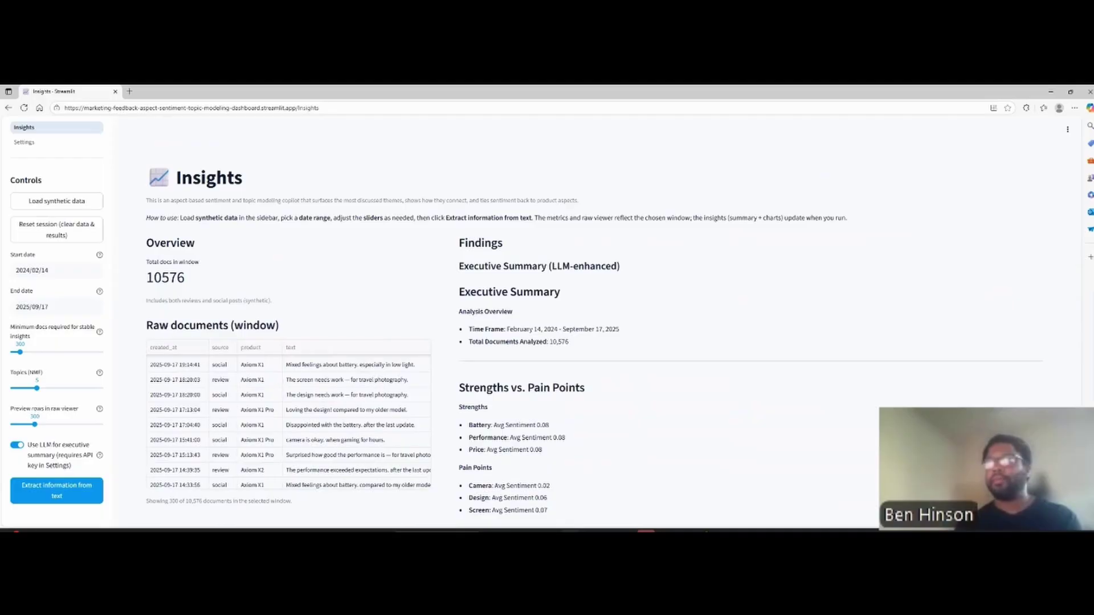
# Wipe the saved OpenAI API key and session data in the settings and return to the Home page.
pyautogui.scroll(1, 82, 376)
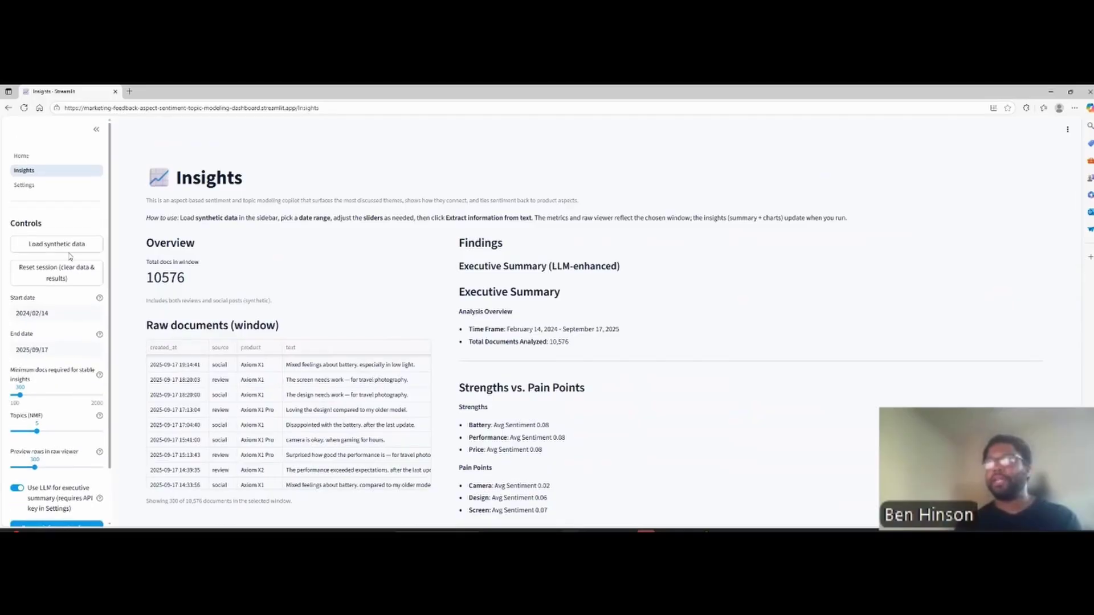
pyautogui.click(36, 185)
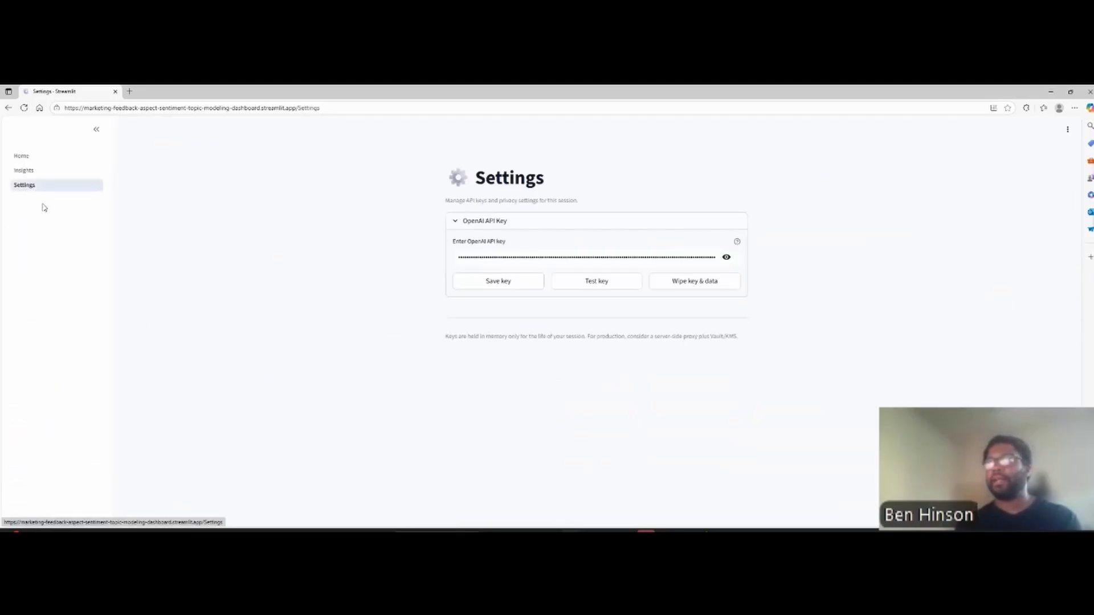
pyautogui.click(678, 285)
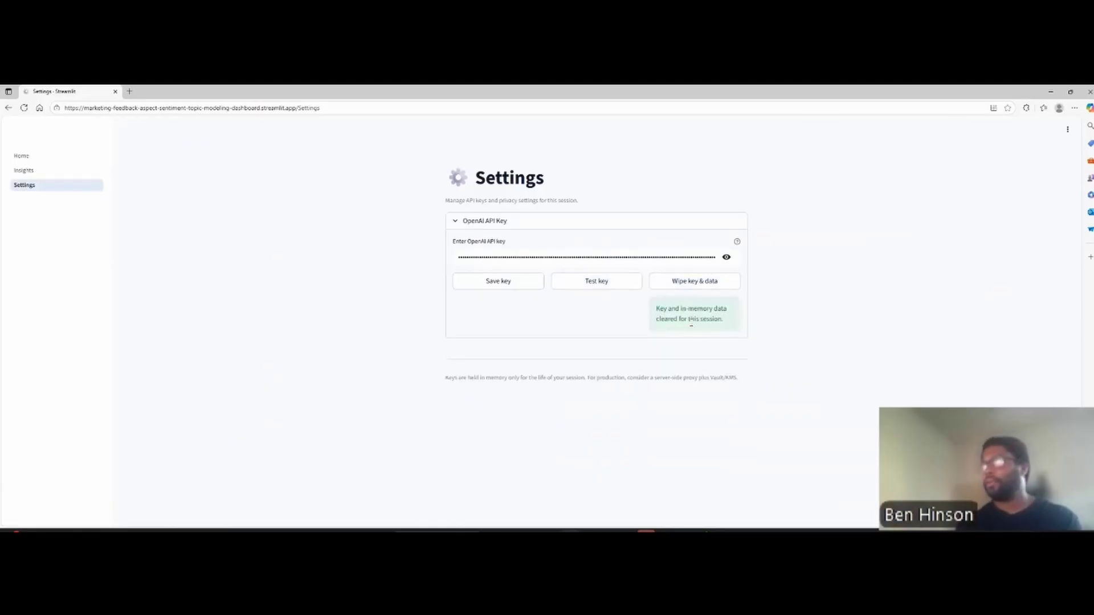
pyautogui.click(31, 164)
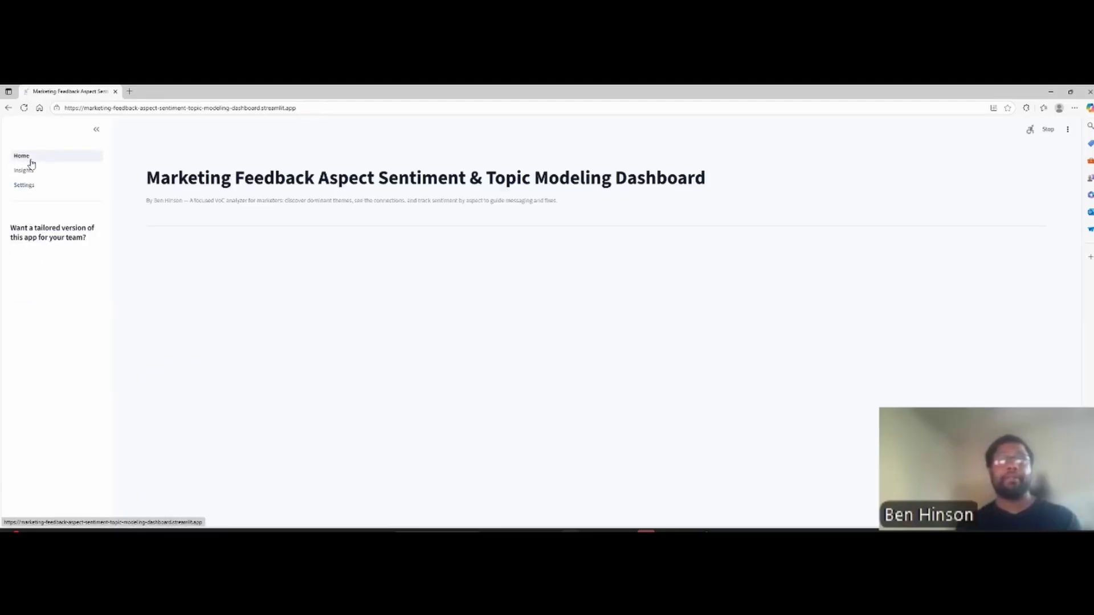